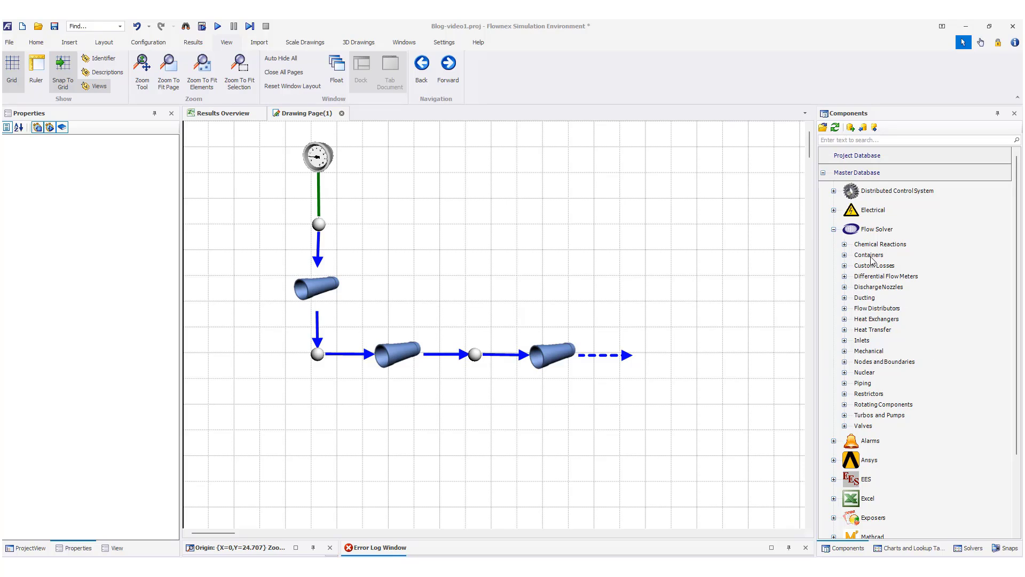
# Place a Composite Heat Transfer element above the middle pipe, connect it to the pipe, and select it.
pyautogui.click(844, 329)
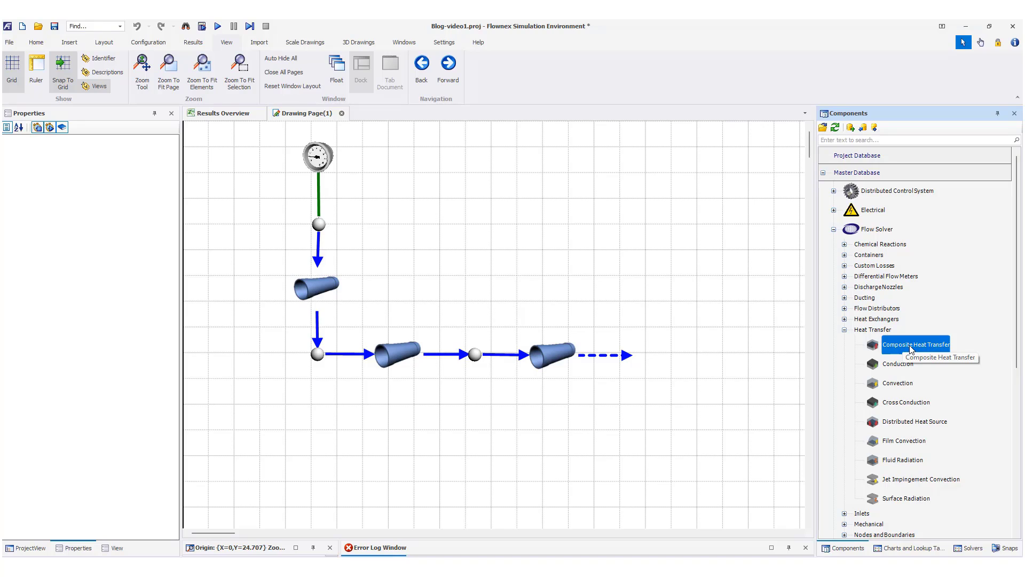
pyautogui.moveTo(913, 351); pyautogui.dragTo(403, 265)
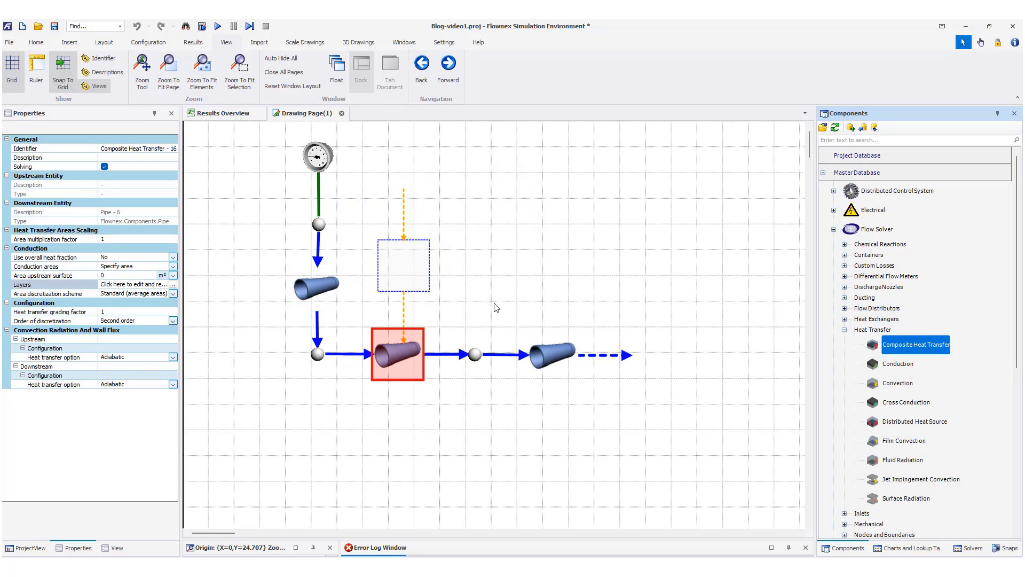
pyautogui.click(501, 280)
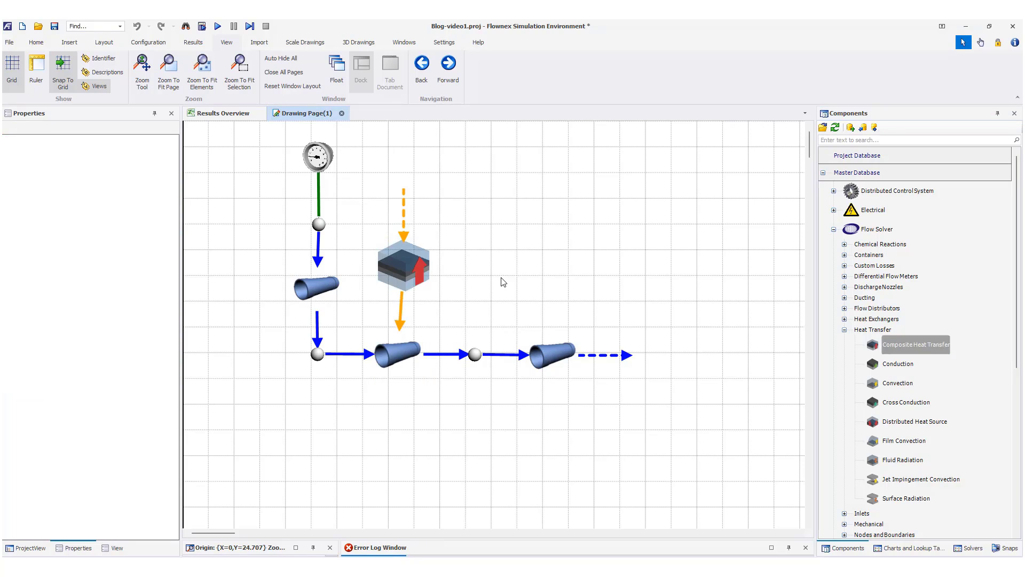
pyautogui.click(402, 273)
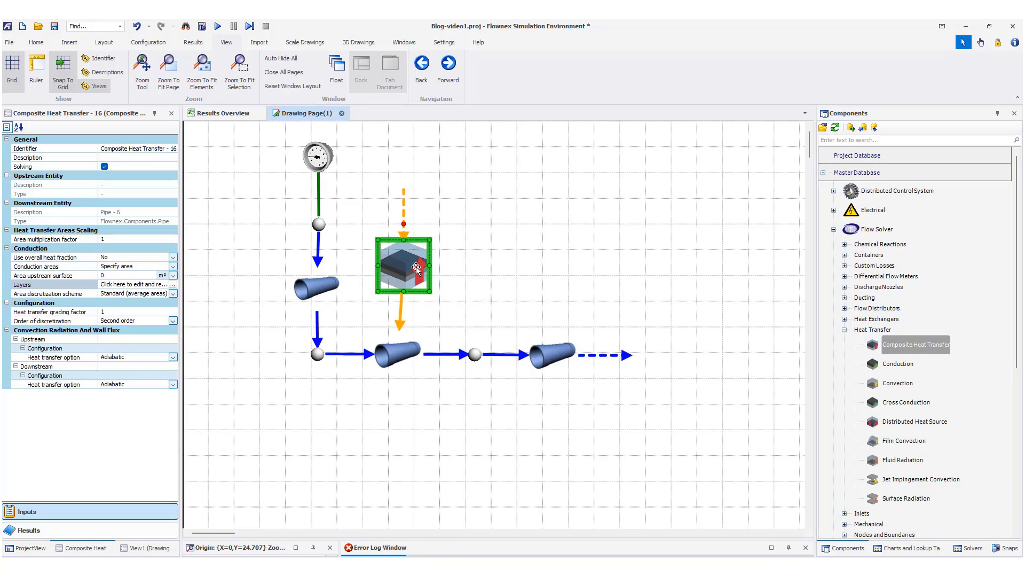
# Add Layers[0] with 0.05 m thickness in element direction and 3 nodes.
pyautogui.moveTo(417, 269)
pyautogui.click(174, 287)
pyautogui.click(172, 285)
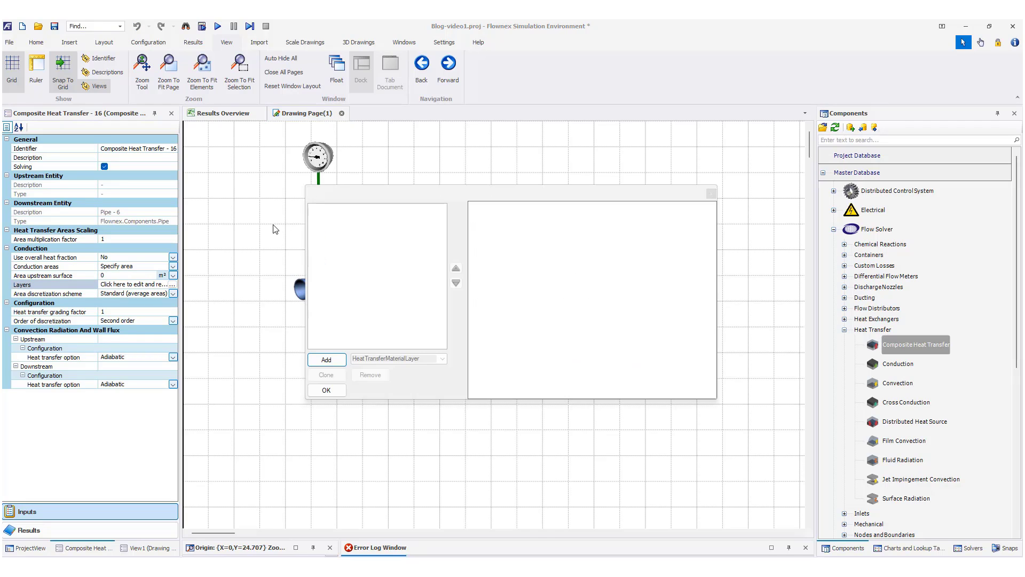
pyautogui.click(326, 363)
pyautogui.click(332, 211)
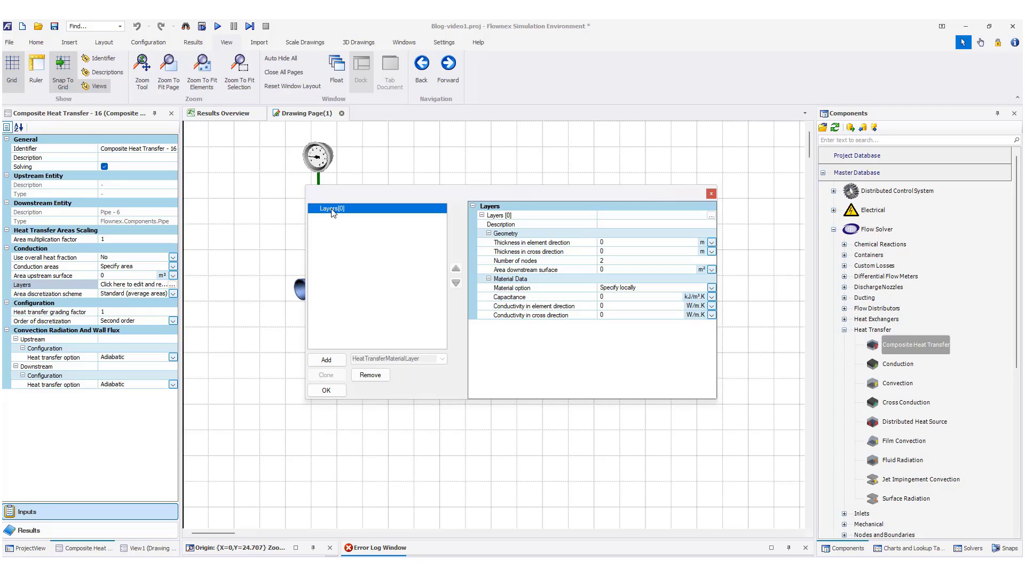
pyautogui.click(607, 242)
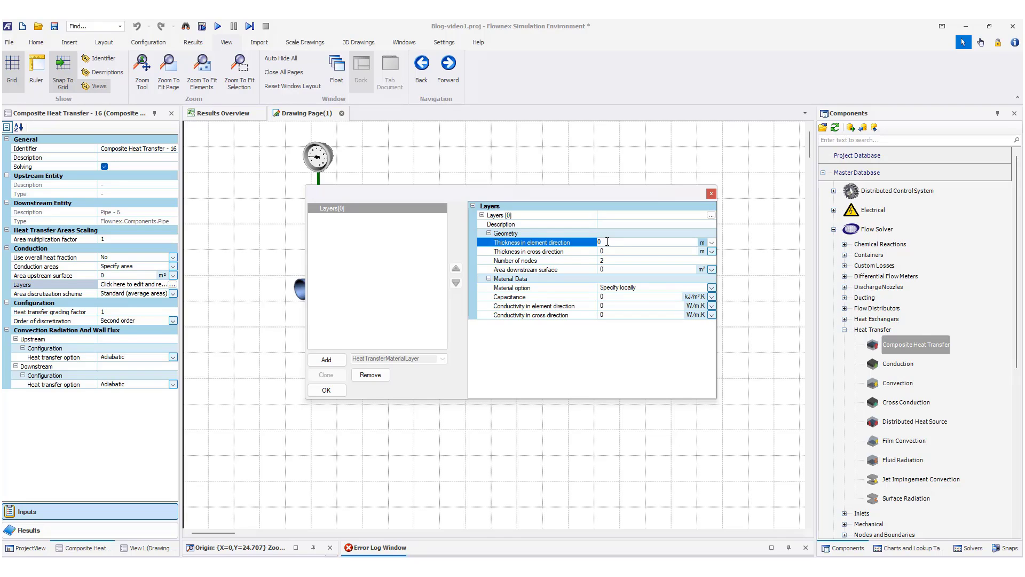
pyautogui.write('.05')
pyautogui.click(608, 251)
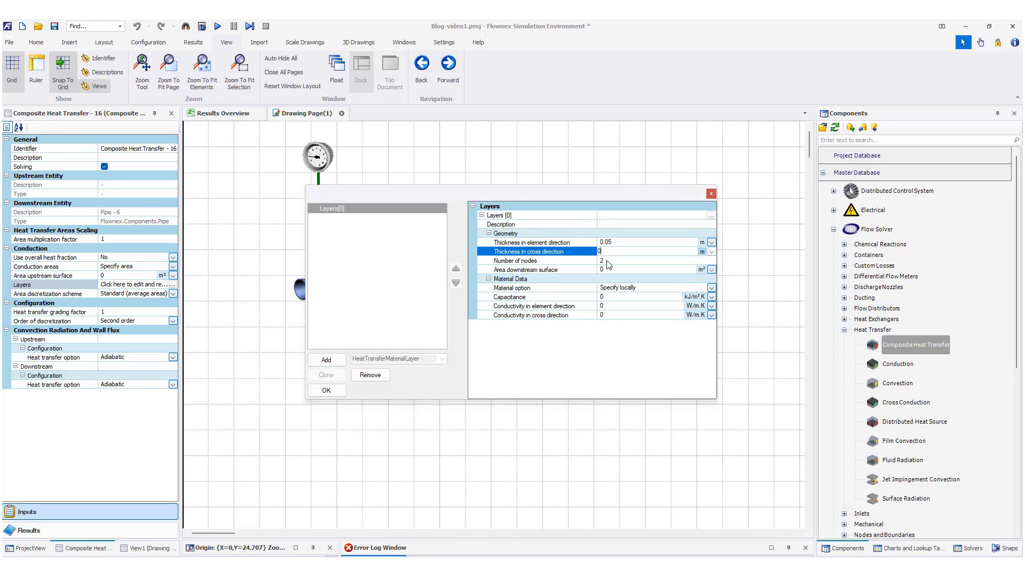
pyautogui.click(608, 260)
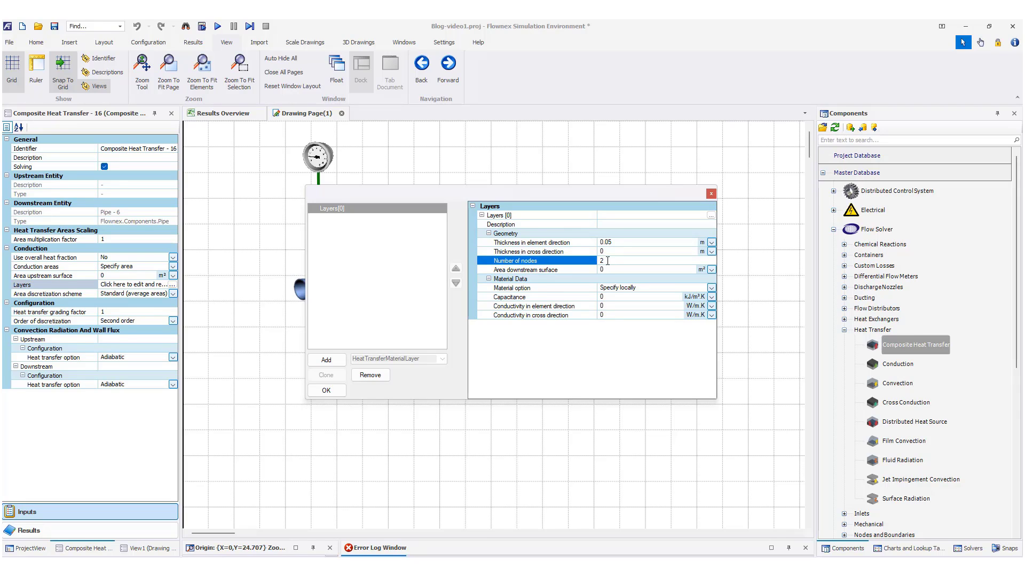
pyautogui.write('3')
# Take the layer material from the data reference as Metals > Carbon Steels - Plain Carbon.
pyautogui.click(712, 288)
pyautogui.click(712, 288)
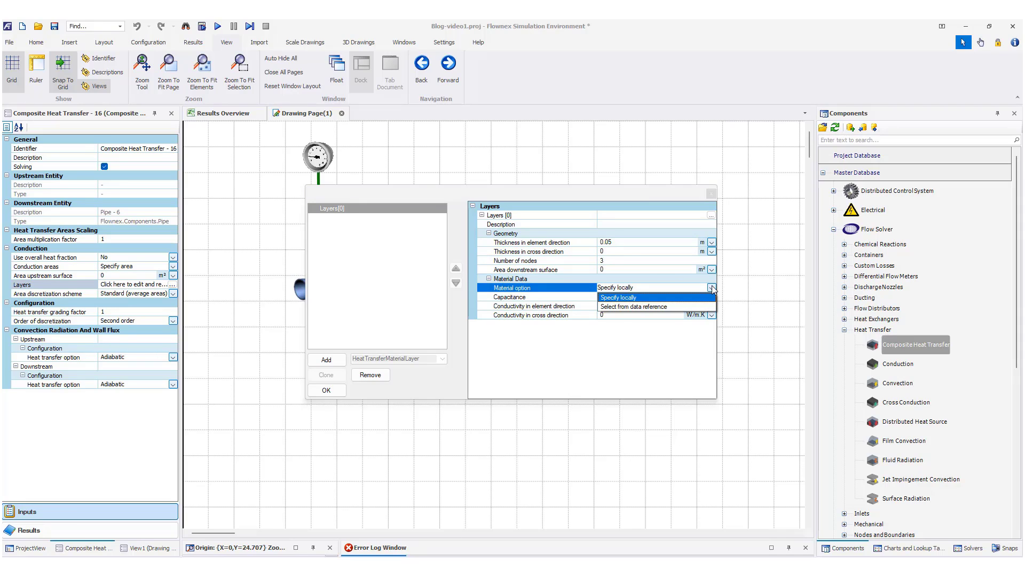
pyautogui.click(675, 310)
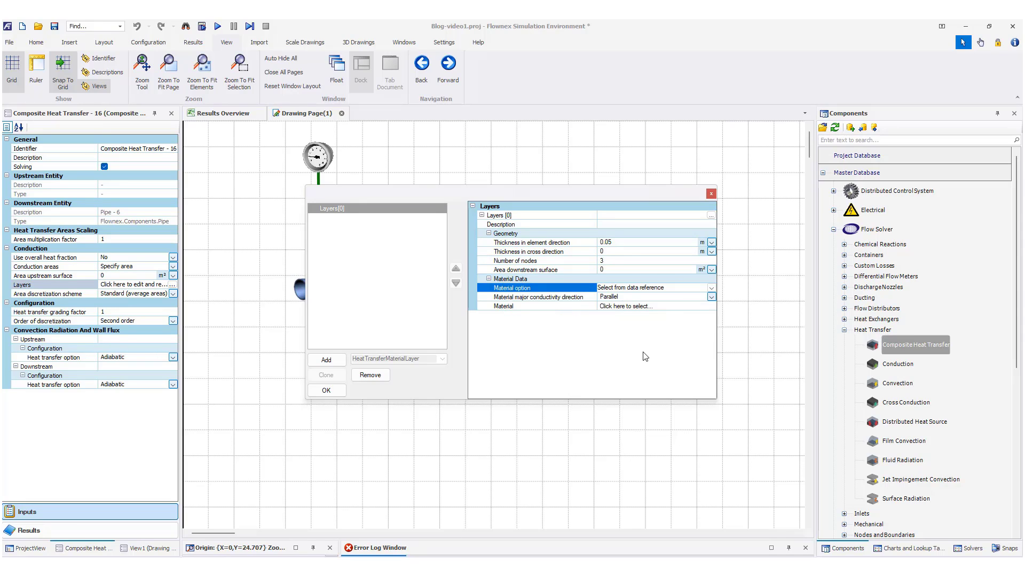
pyautogui.click(633, 307)
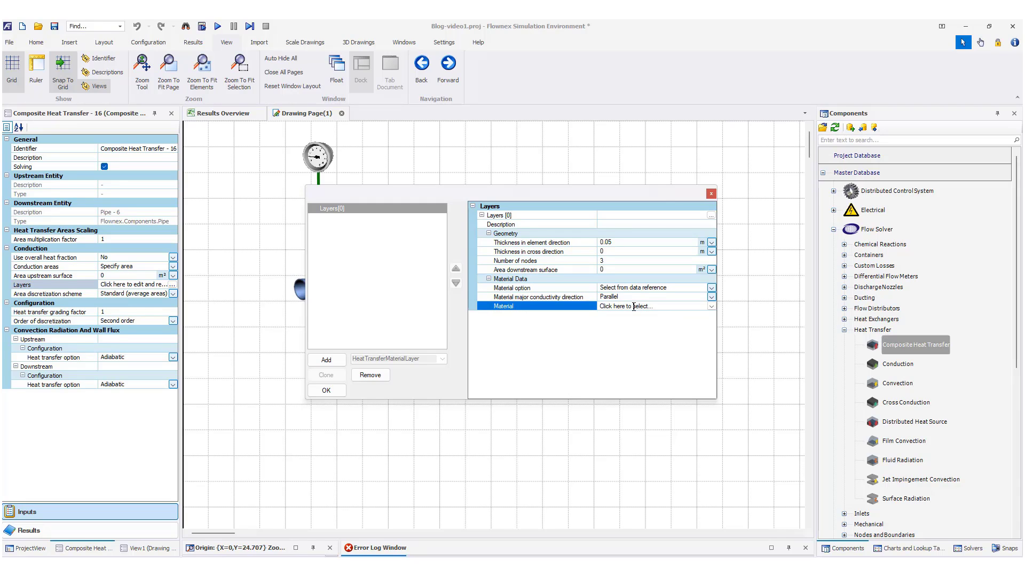
pyautogui.click(711, 306)
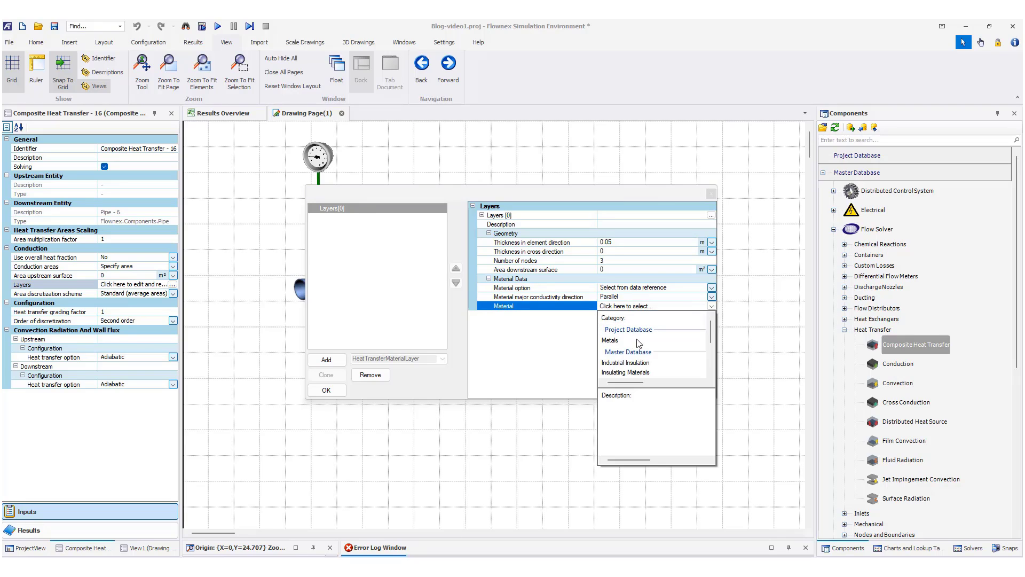
pyautogui.click(611, 343)
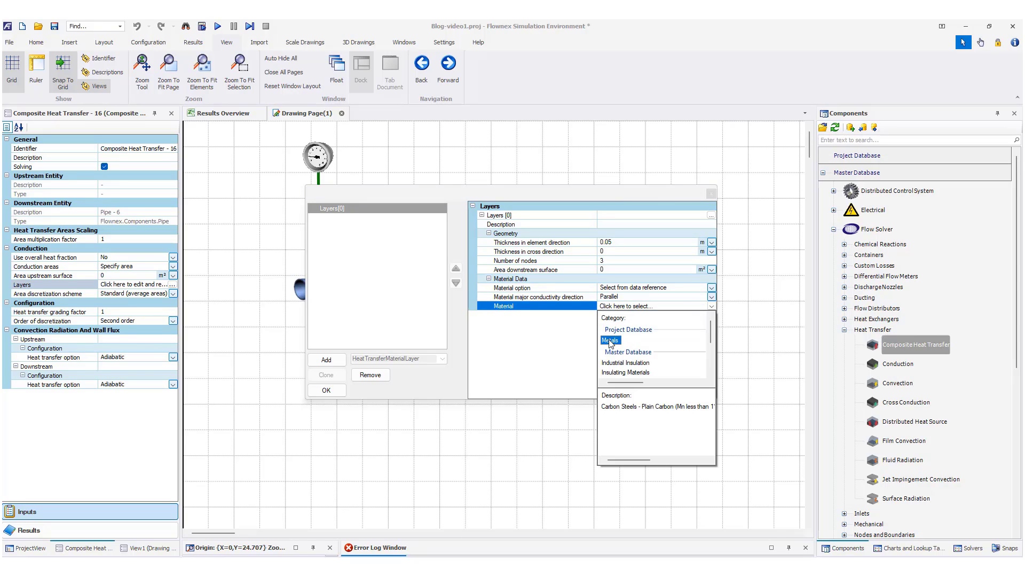
pyautogui.click(617, 408)
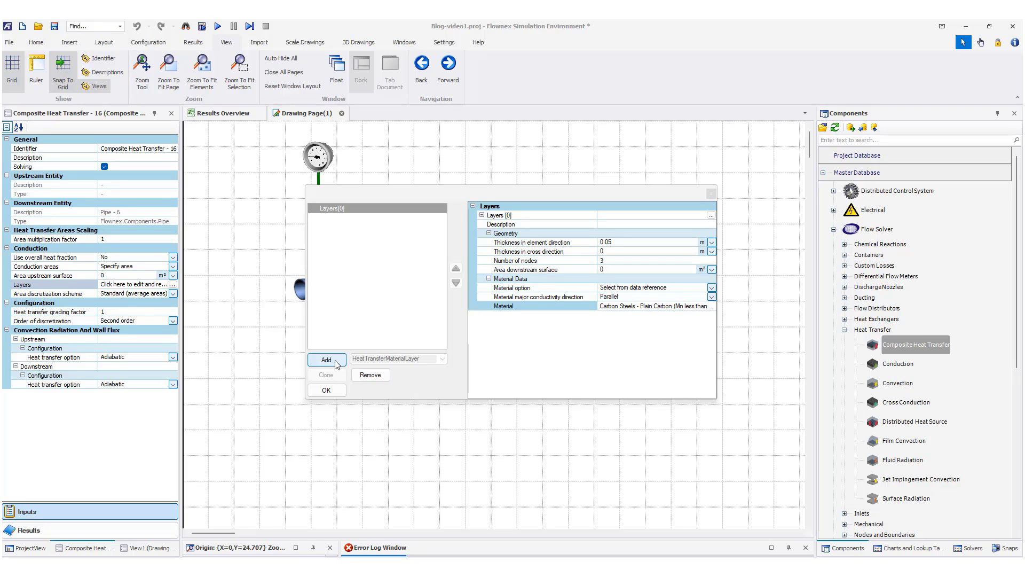
# Confirm the layer, add a node at the top of the orange connection, and reselect the composite element.
pyautogui.click(326, 390)
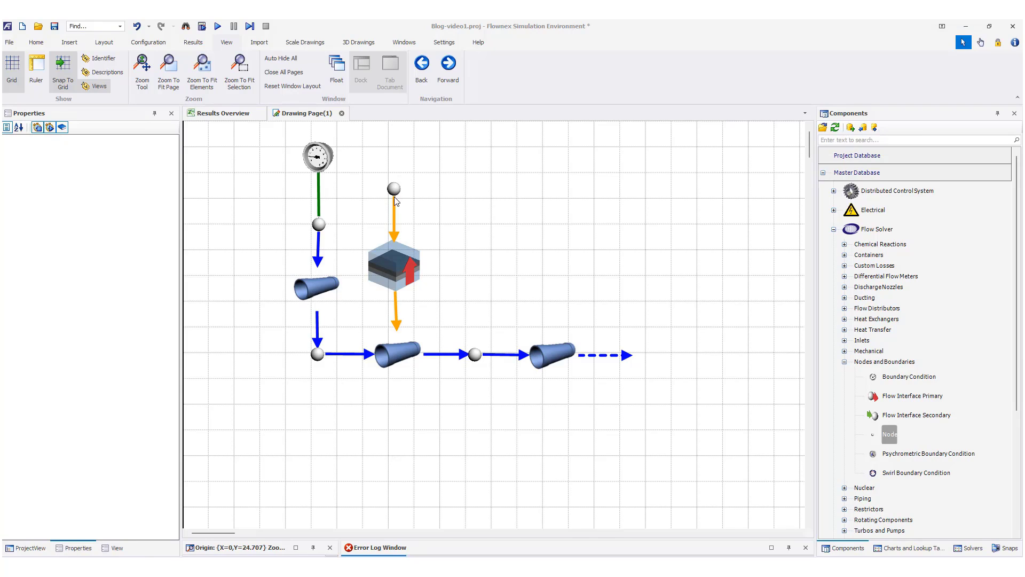
pyautogui.moveTo(400, 191)
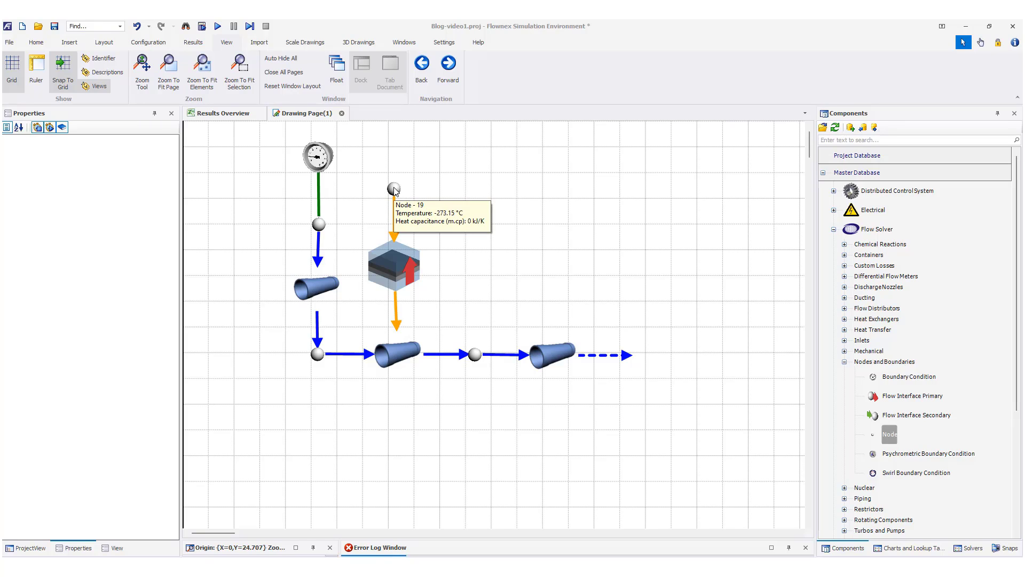
pyautogui.click(391, 274)
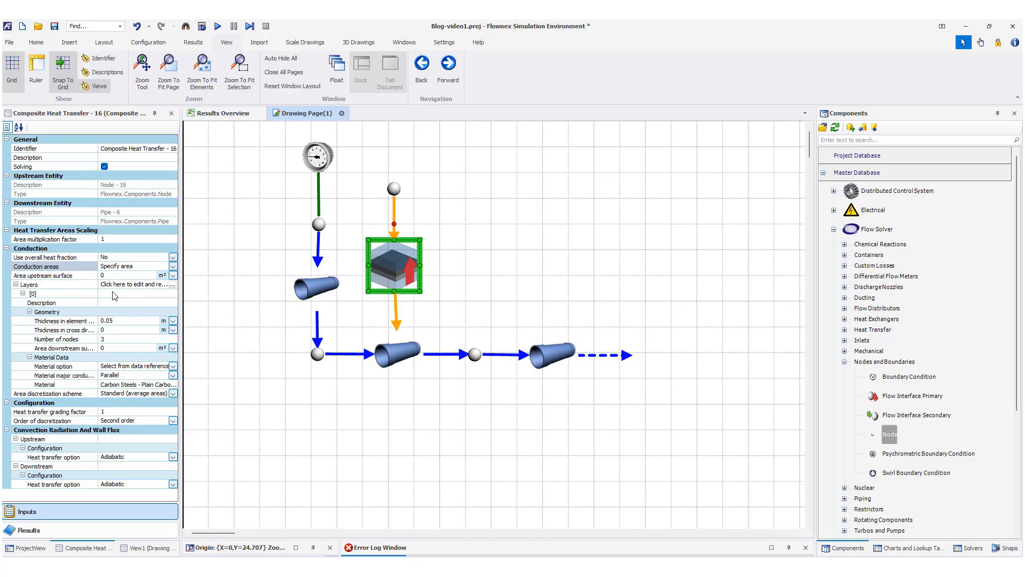
# Change Conduction areas from Specify area to 'Use downstream pipe areas'.
pyautogui.click(173, 266)
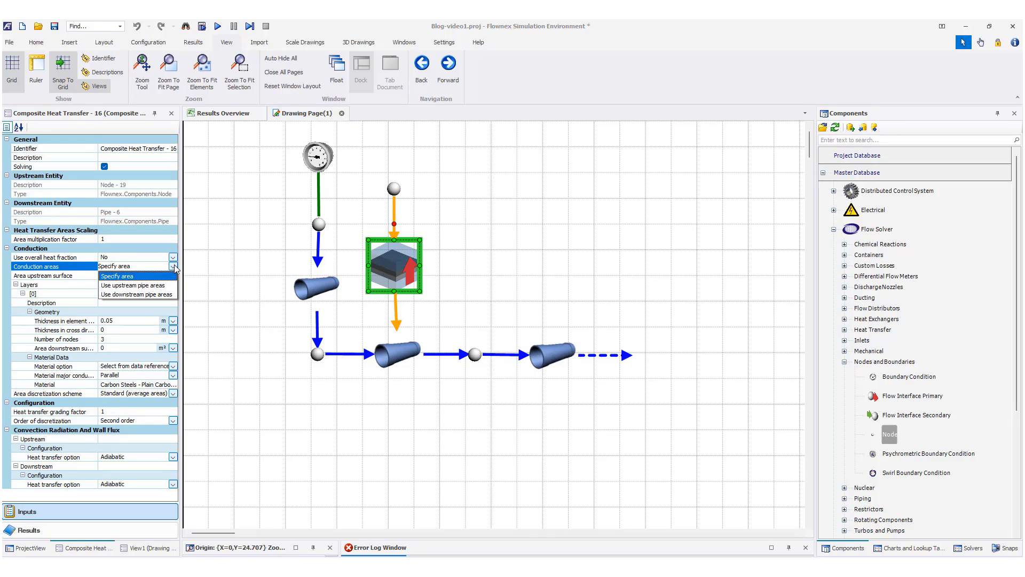
pyautogui.click(164, 294)
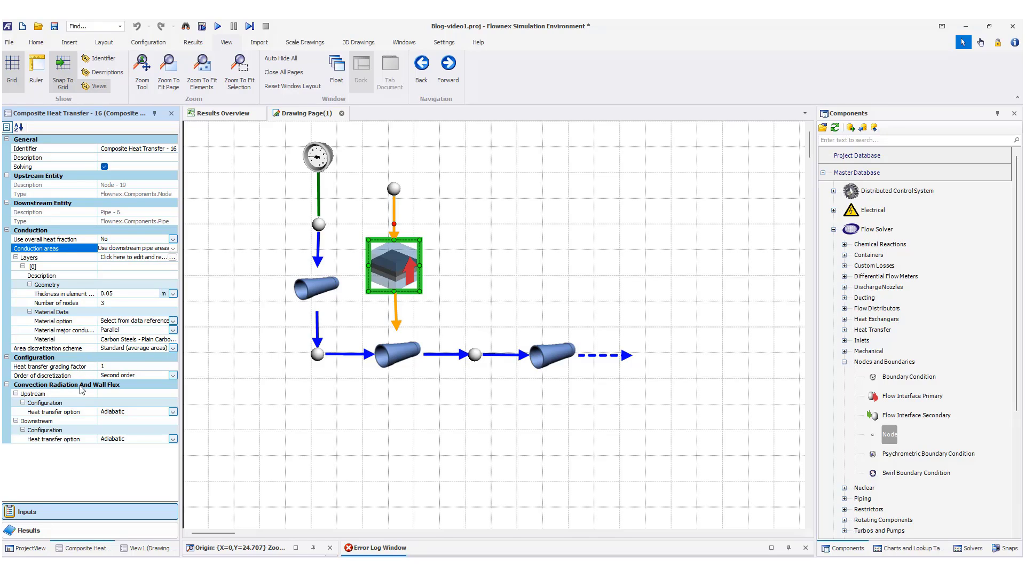
# Set upstream heat transfer to Convection to ambient over the conduction area with Constant h.
pyautogui.click(173, 411)
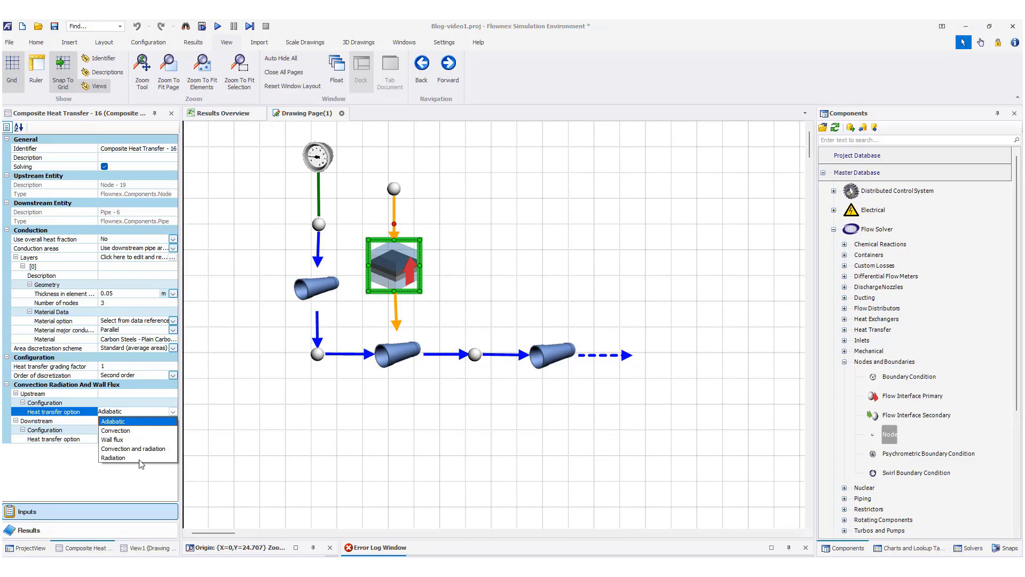
pyautogui.click(126, 432)
pyautogui.click(127, 431)
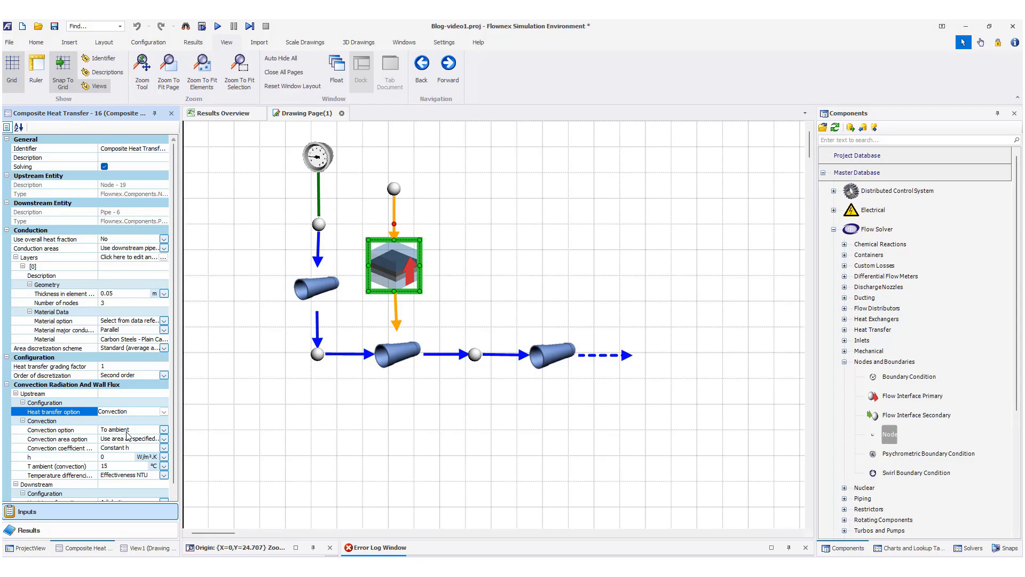
pyautogui.click(164, 431)
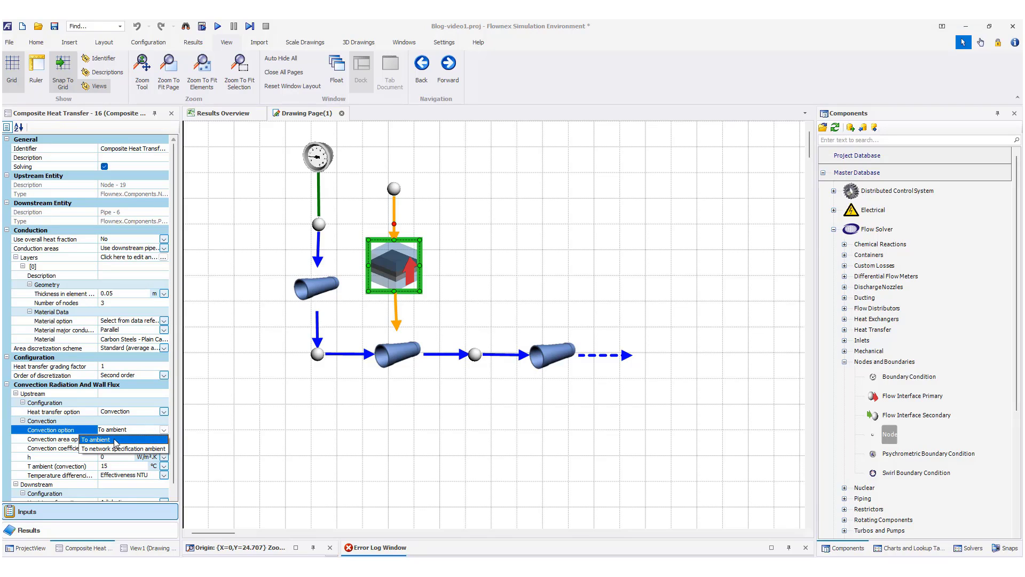
pyautogui.click(145, 422)
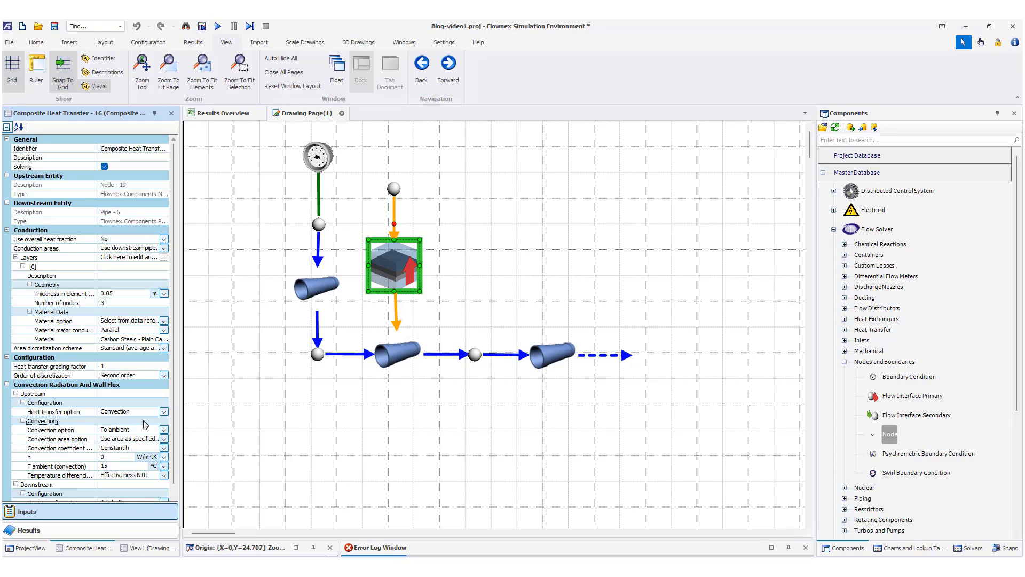
pyautogui.click(164, 439)
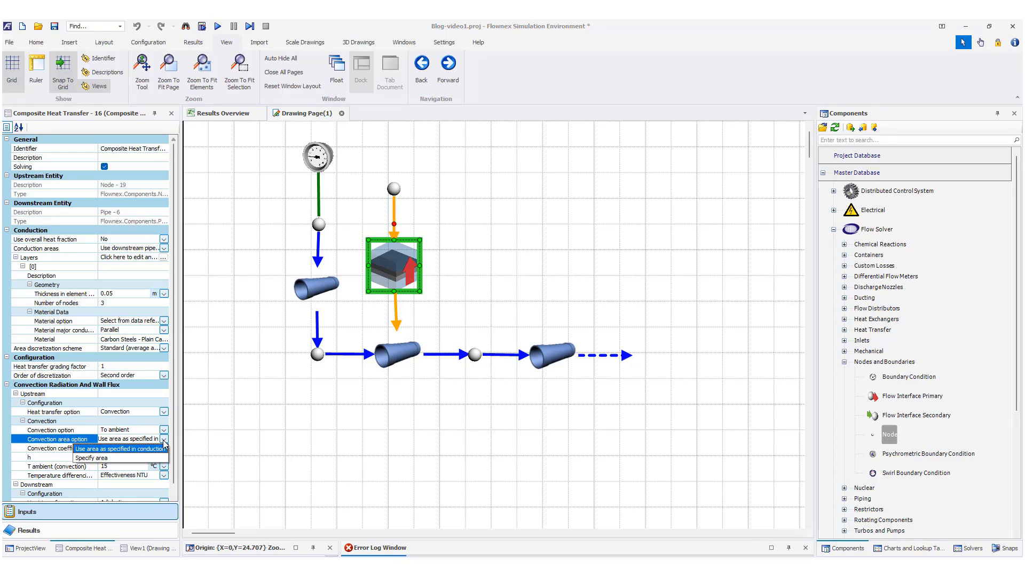
pyautogui.click(114, 449)
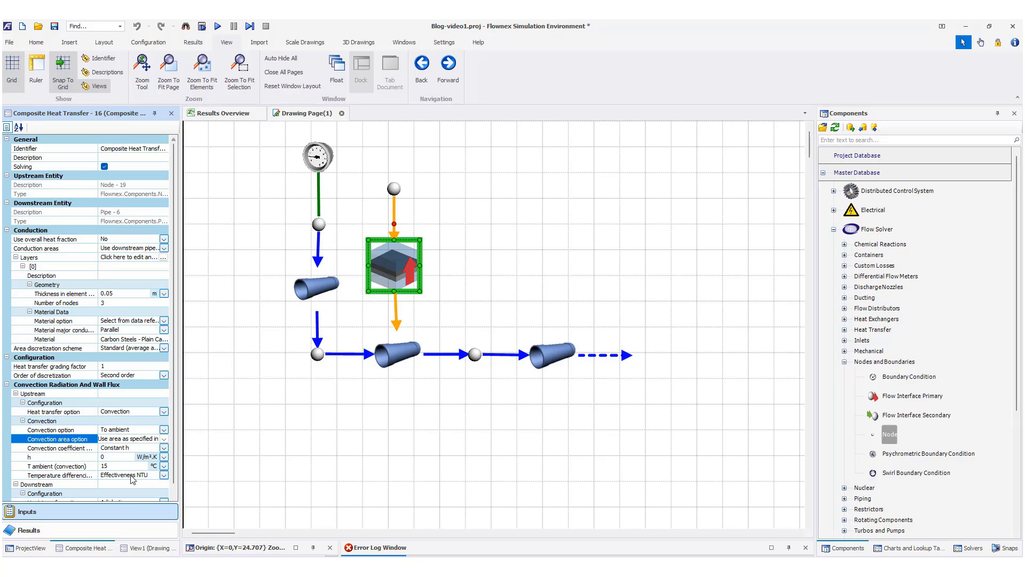
pyautogui.click(164, 449)
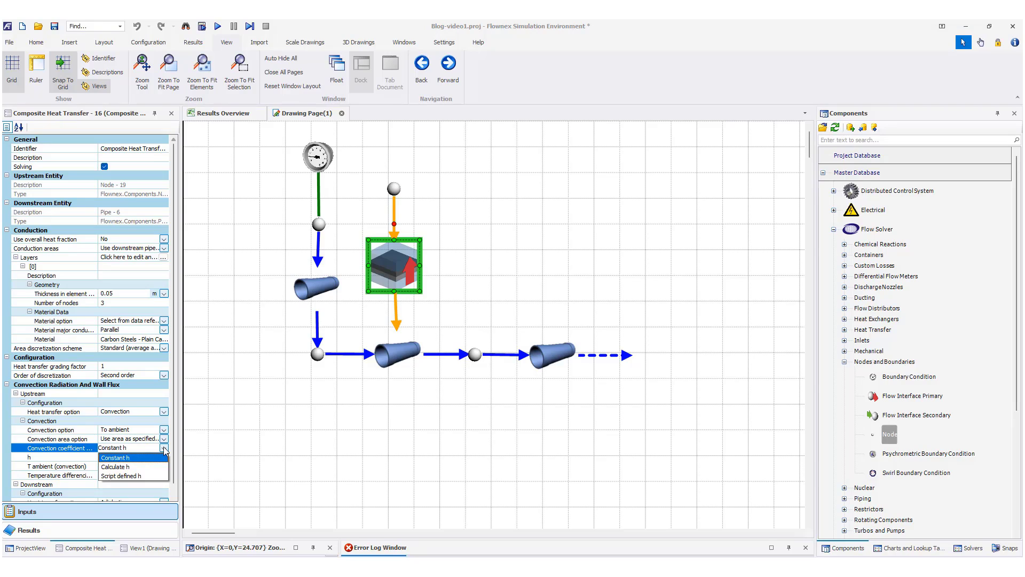
pyautogui.click(128, 450)
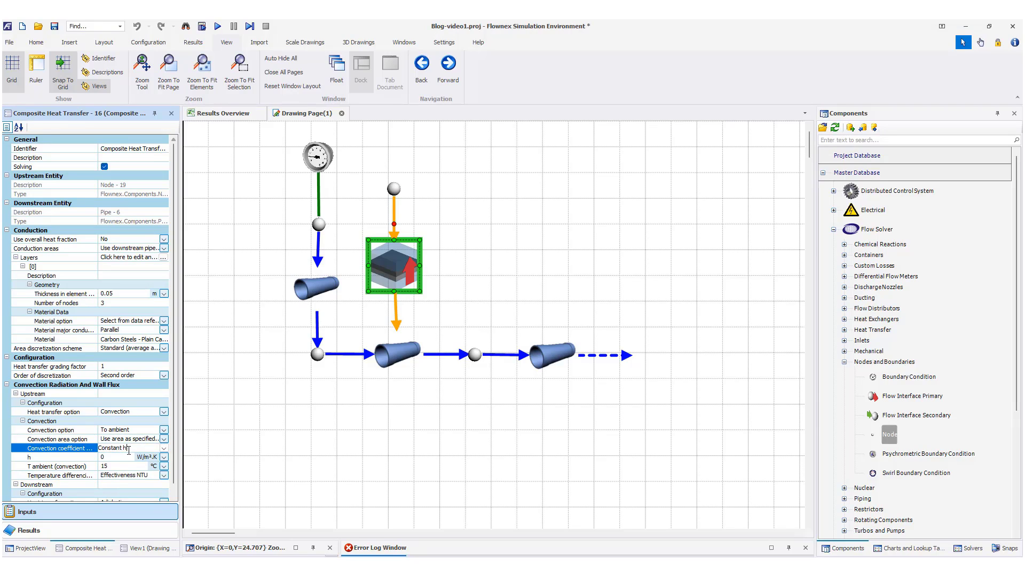
# Enter upstream h of 1000 W/m²K and ambient temperature of 15 °C.
pyautogui.click(109, 456)
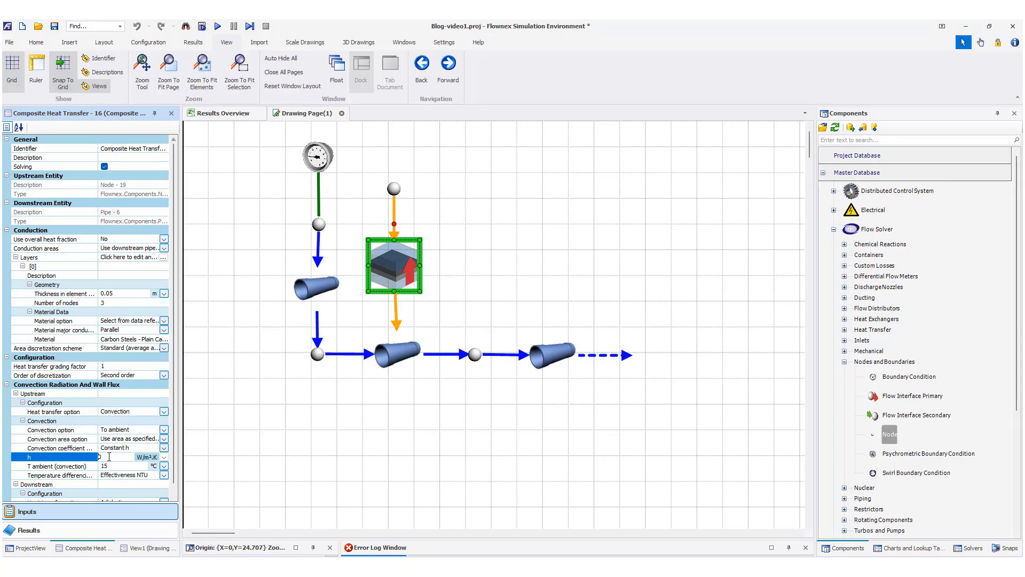
pyautogui.write('1000')
pyautogui.click(111, 467)
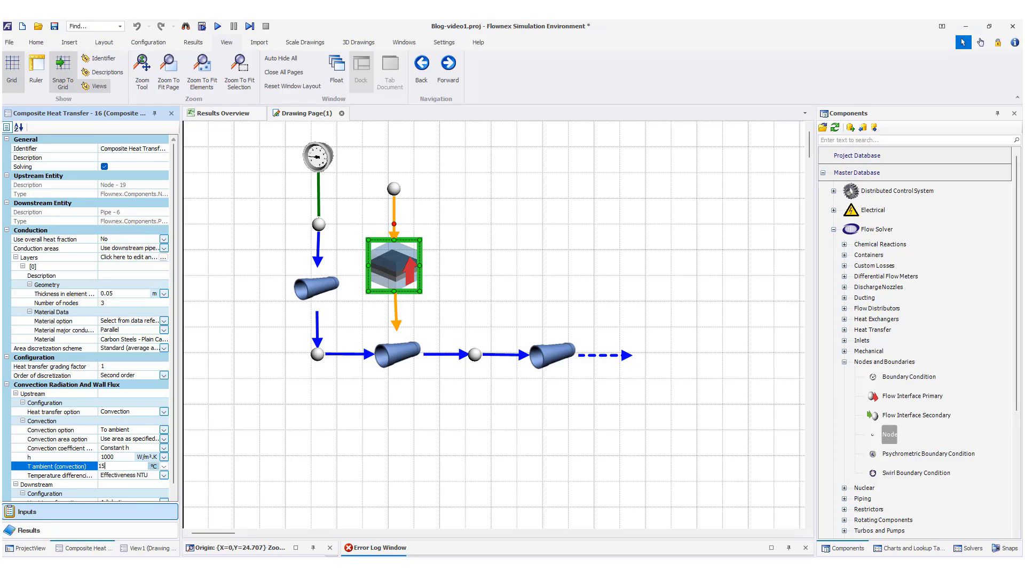
pyautogui.press('Return')
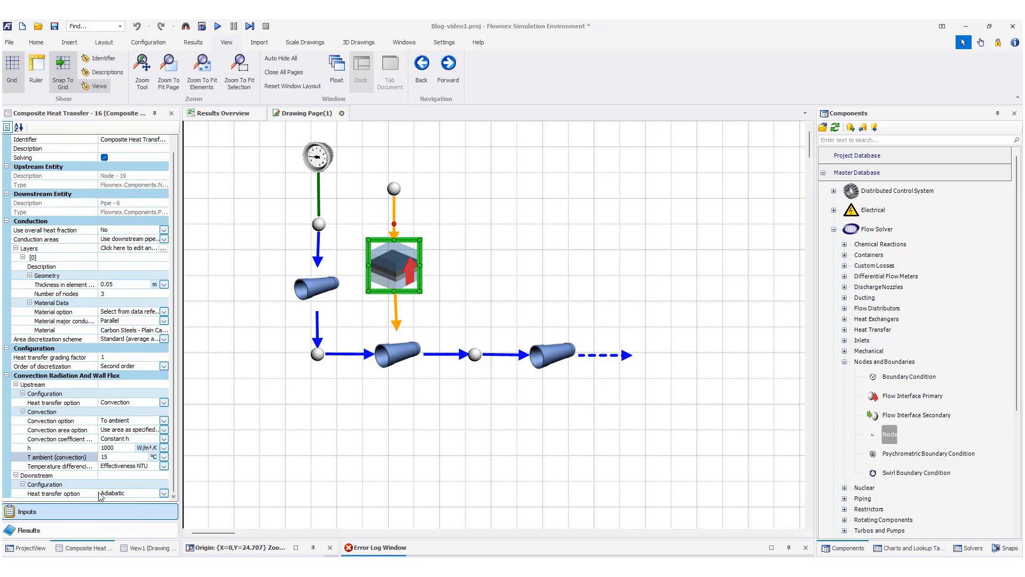
# Set downstream heat transfer to Convection over the conduction area with constant h of 60 W/m²K.
pyautogui.click(164, 494)
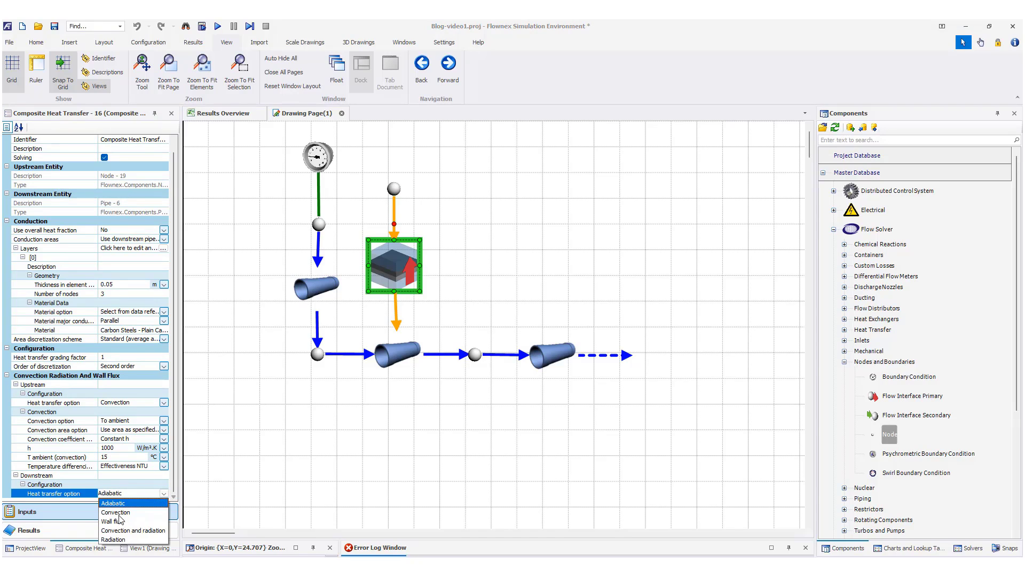
pyautogui.click(116, 512)
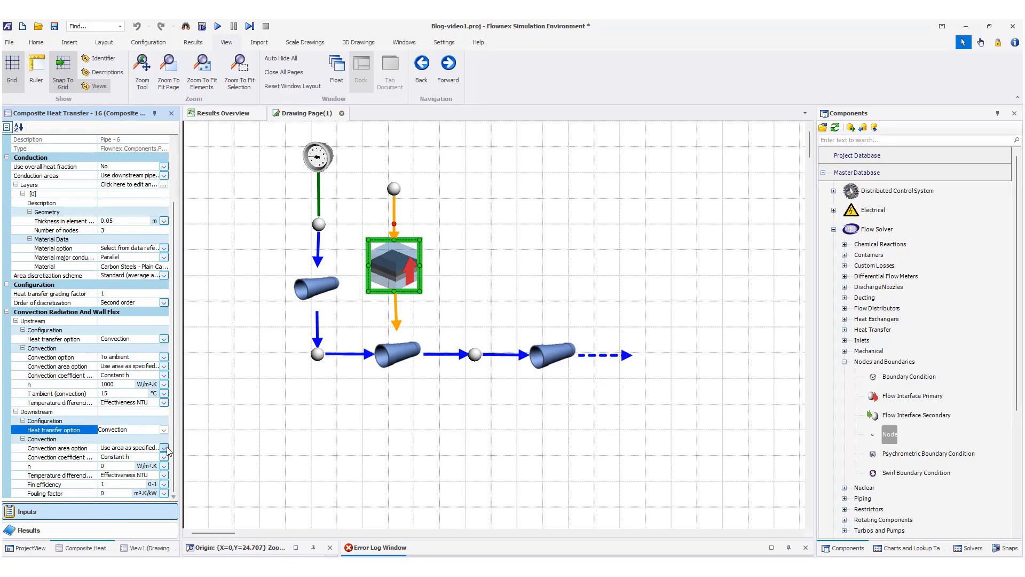
pyautogui.click(163, 448)
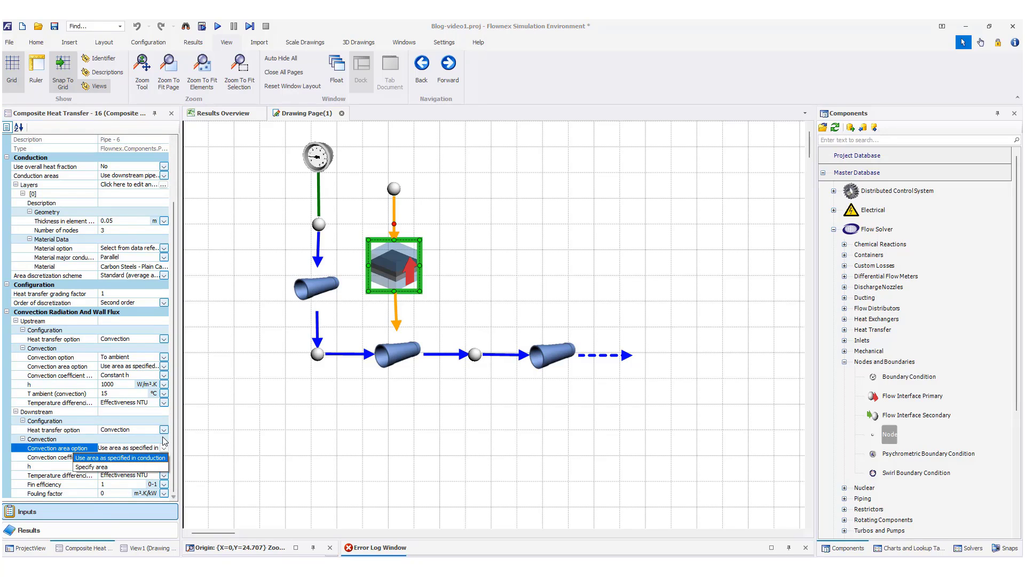
pyautogui.click(163, 438)
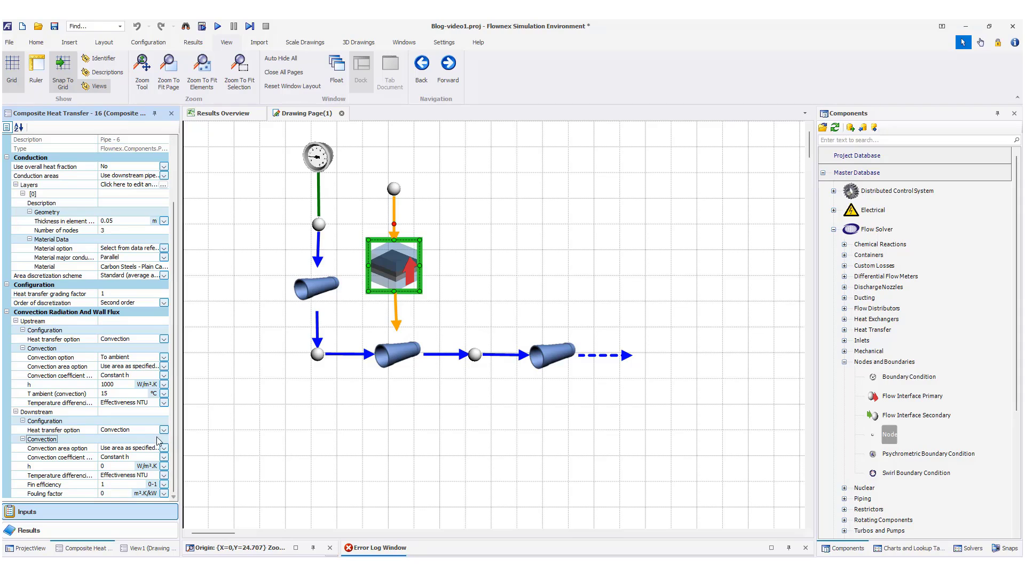
pyautogui.click(107, 467)
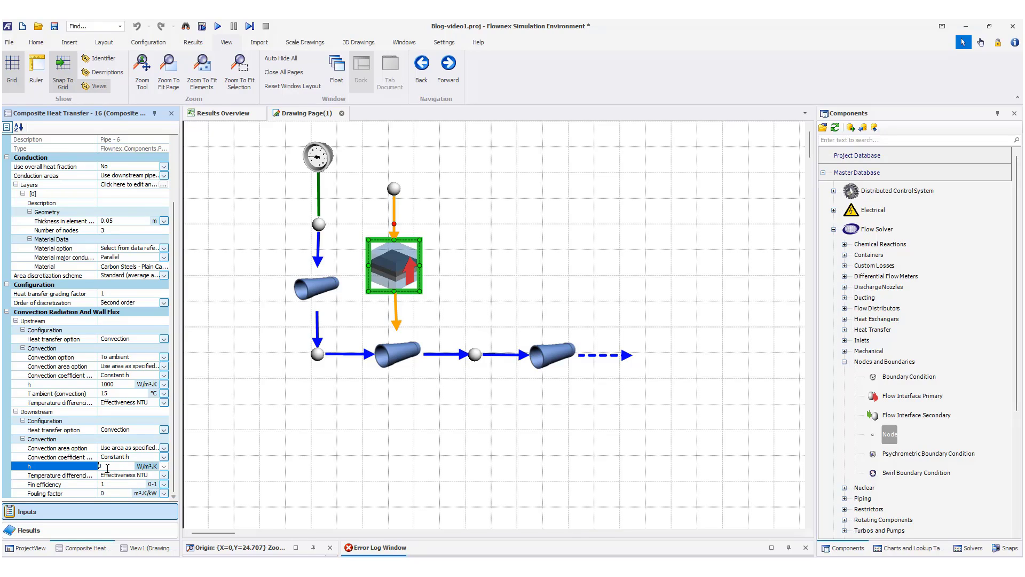
pyautogui.write('60')
pyautogui.press('Return')
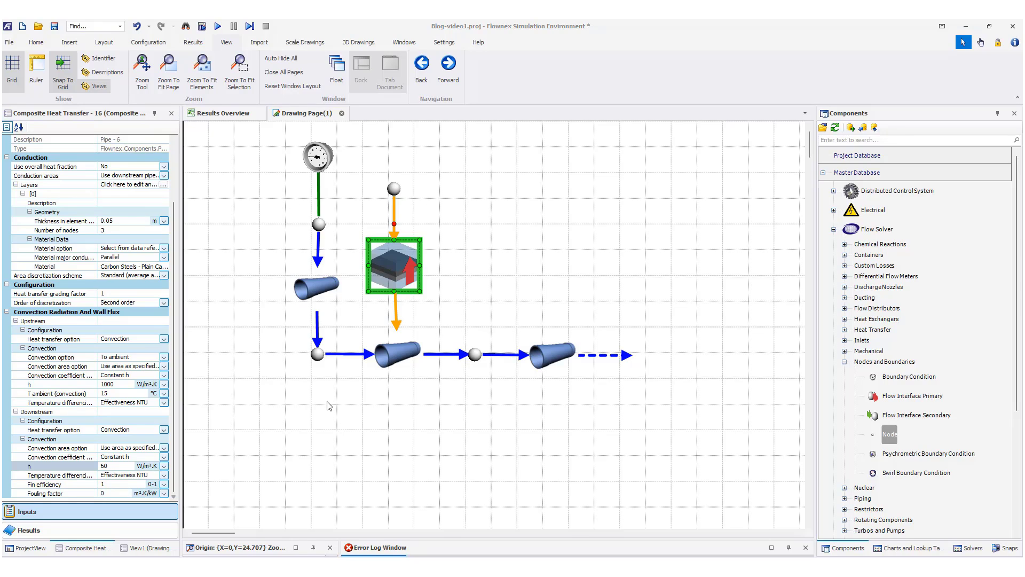